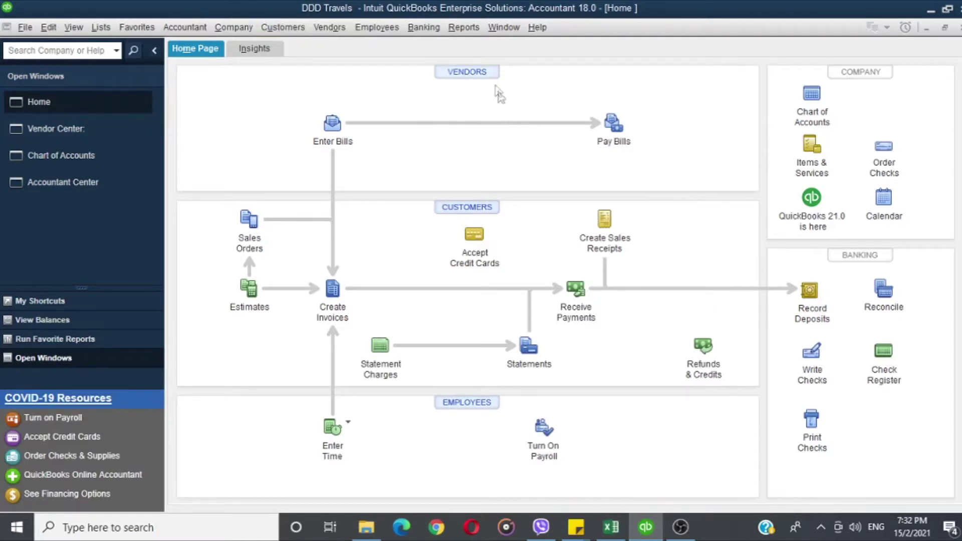
# - Open the empty Vendor Center, then bring the Excel 'Vendor List' workbook to the front
pyautogui.click(469, 73)
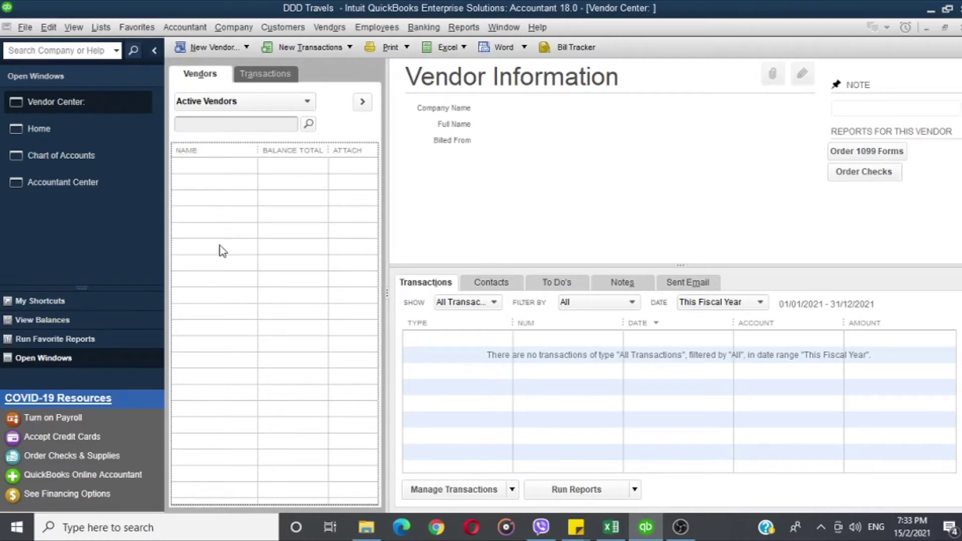
pyautogui.click(611, 527)
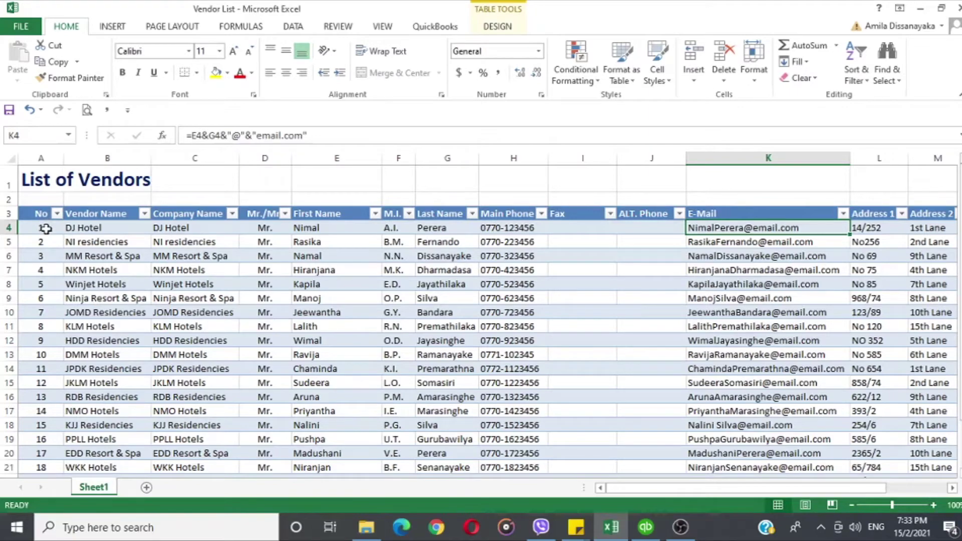
pyautogui.hotkey('ctrl', 'Home')
pyautogui.scroll(-1, 43, 228)
pyautogui.scroll(1, 41, 226)
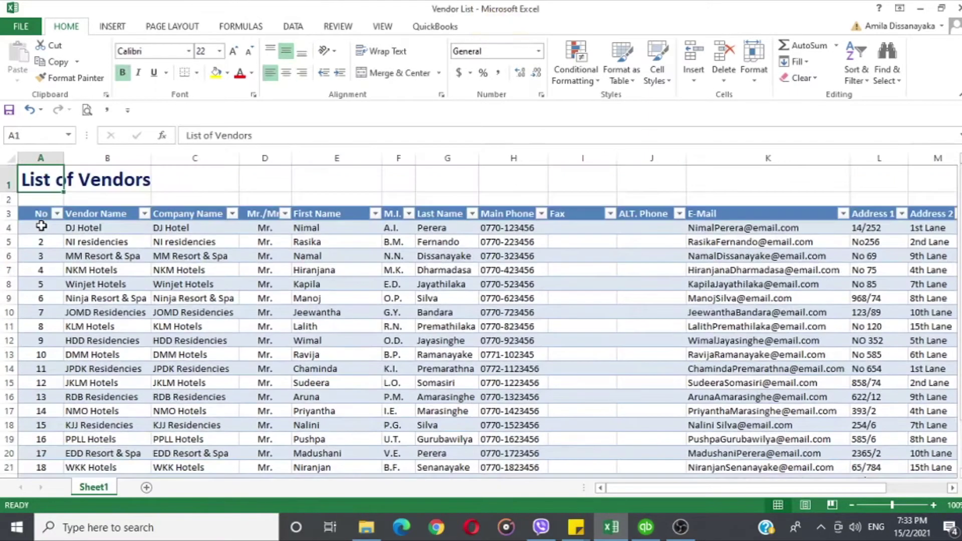
pyautogui.press('Down')
pyautogui.press('Down')
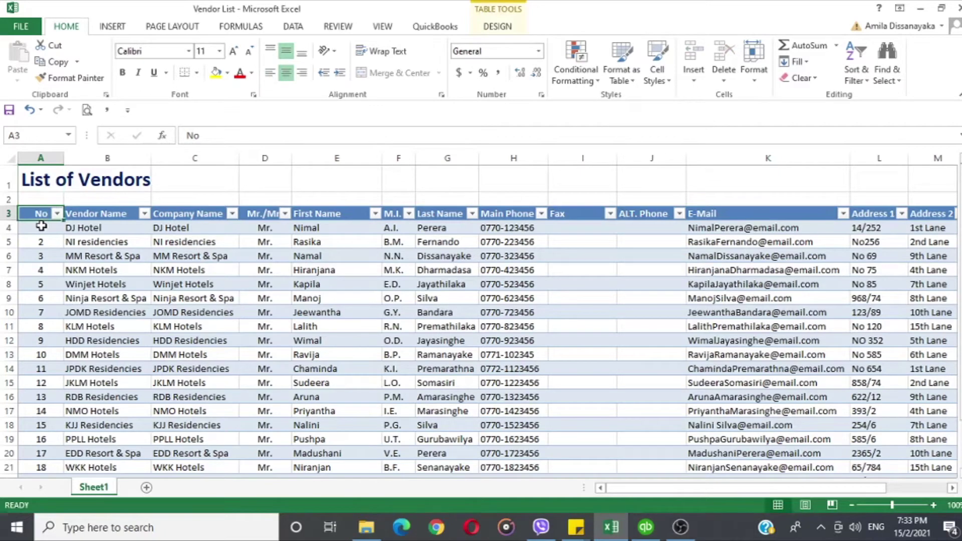
pyautogui.press('Right')
pyautogui.press('Left')
pyautogui.press('Down')
pyautogui.press('Down')
pyautogui.press('Down')
pyautogui.press('Down')
pyautogui.press('Down')
pyautogui.press('Down')
pyautogui.press('Down')
pyautogui.press('Down')
pyautogui.press('Down')
pyautogui.press('Up')
pyautogui.press('Up')
pyautogui.press('Up')
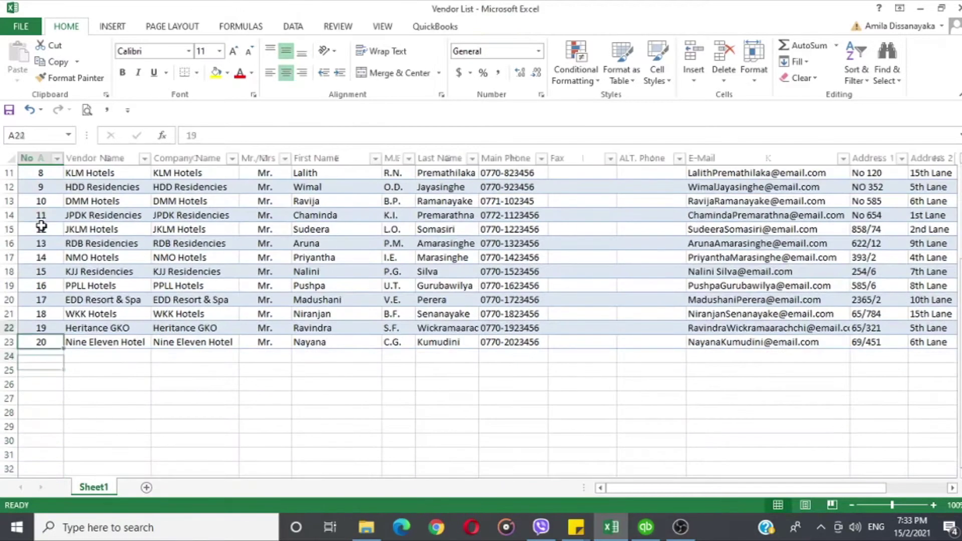
pyautogui.press('Up')
pyautogui.press('Up')
pyautogui.press('Up')
pyautogui.press('Up')
pyautogui.press('Up')
pyautogui.press('Up')
pyautogui.press('Down')
pyautogui.press('Down')
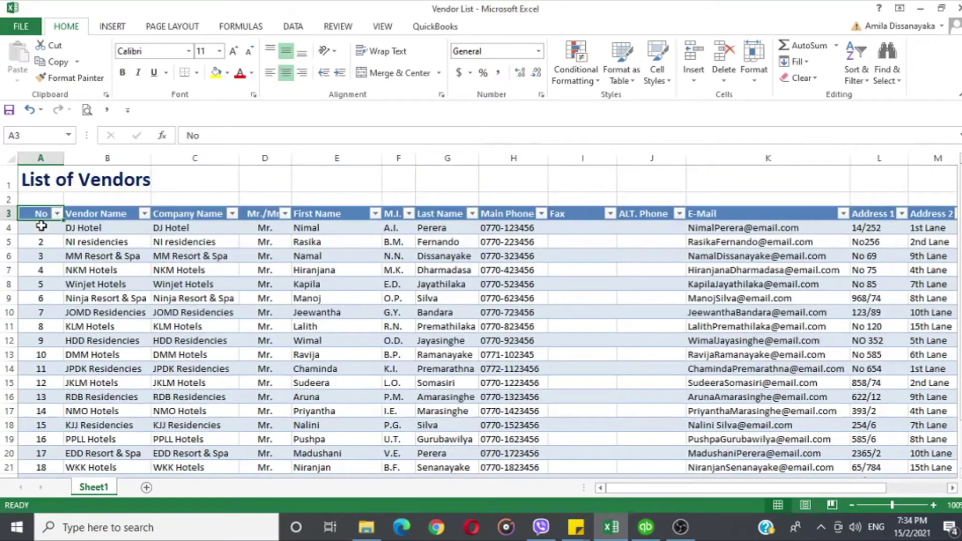
pyautogui.press('Right')
pyautogui.press('Right')
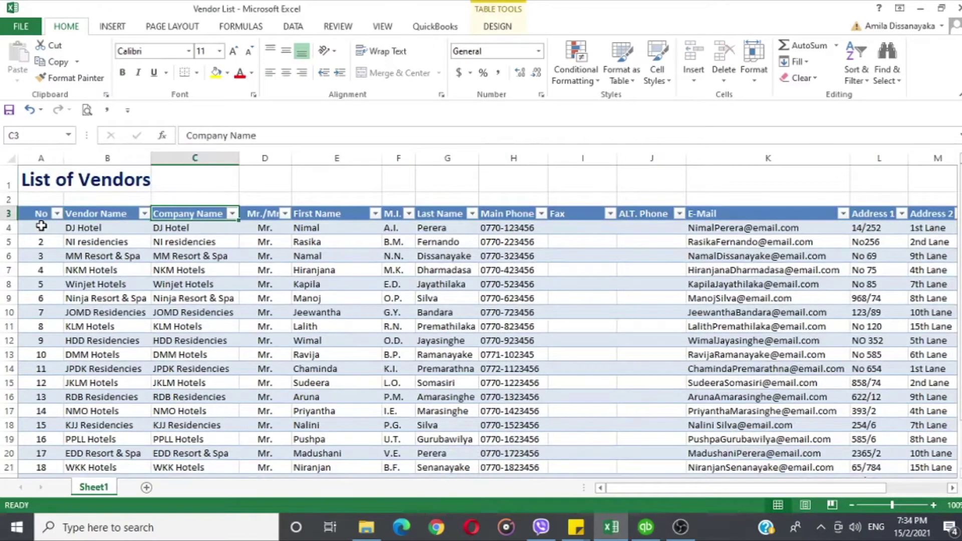
pyautogui.press('Right')
pyautogui.press('Right')
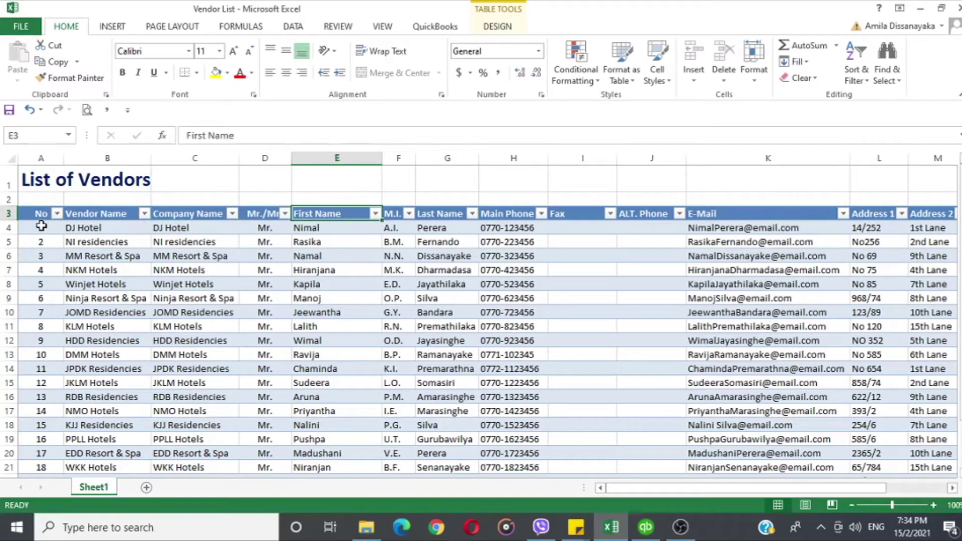
pyautogui.press('Right')
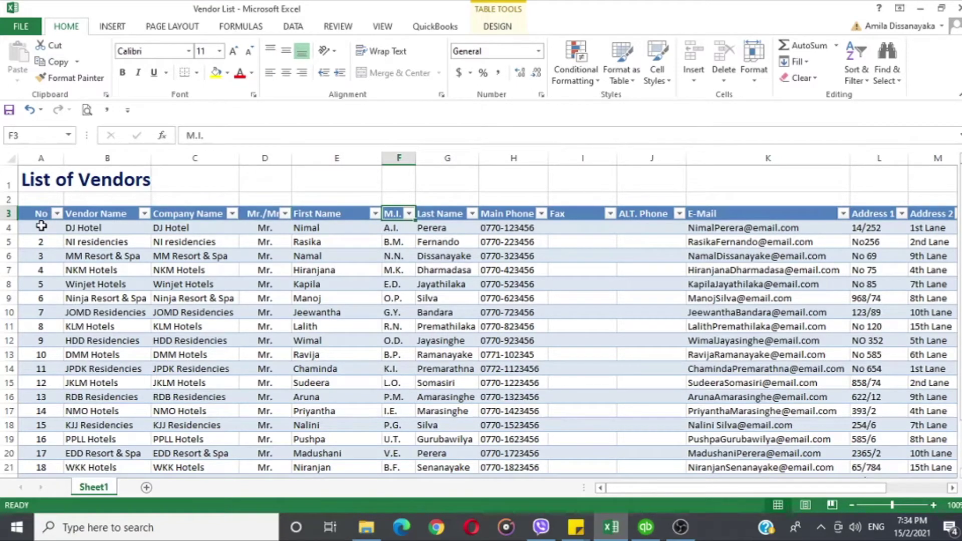
pyautogui.press('Right')
pyautogui.press('Right')
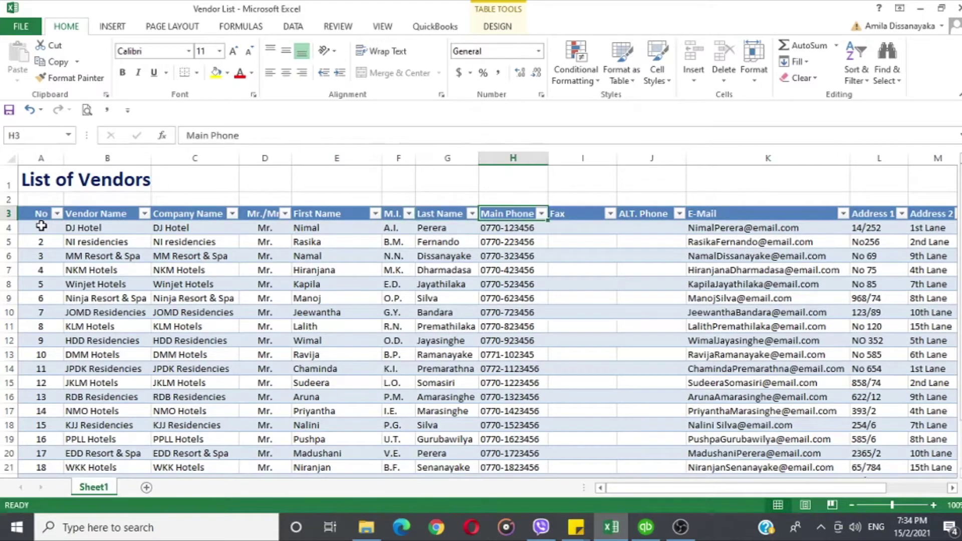
pyautogui.press('Right')
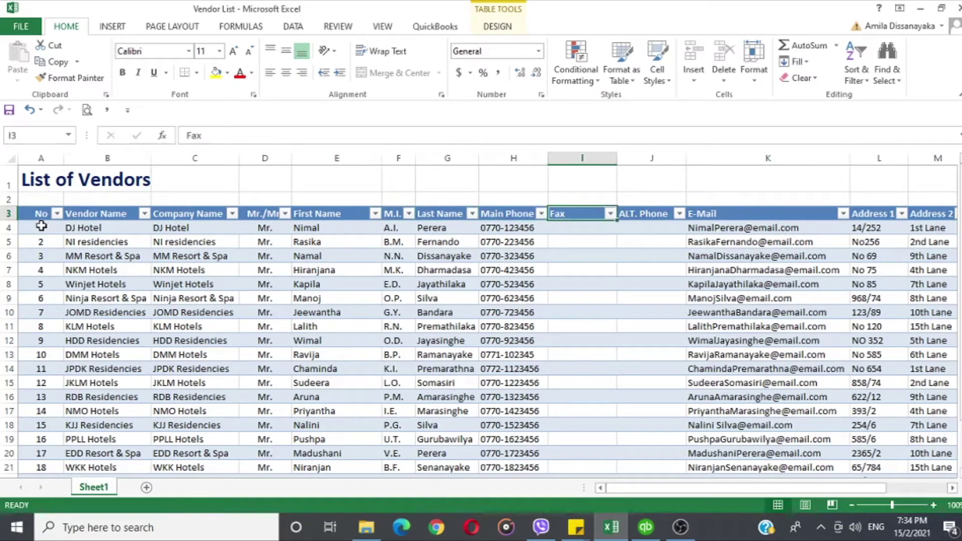
pyautogui.press('Right')
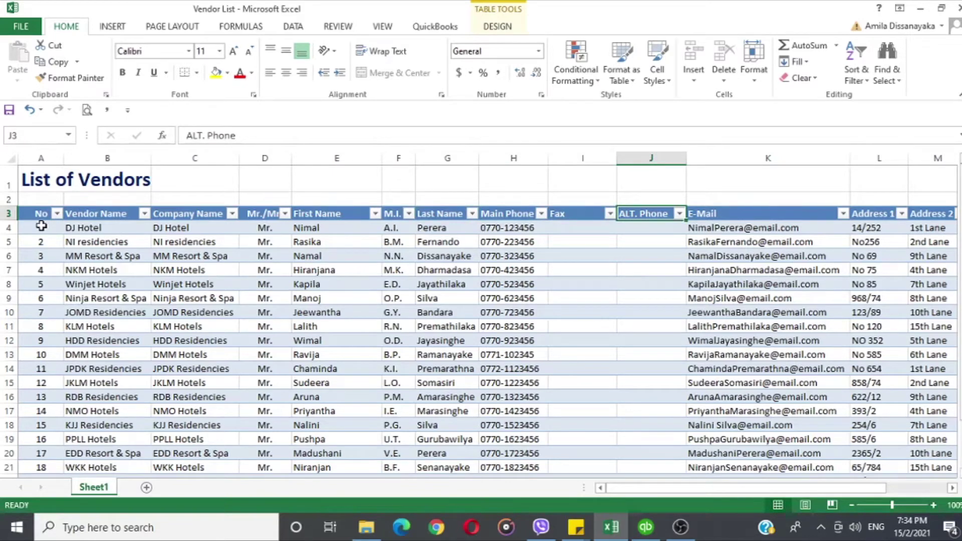
pyautogui.press('Right')
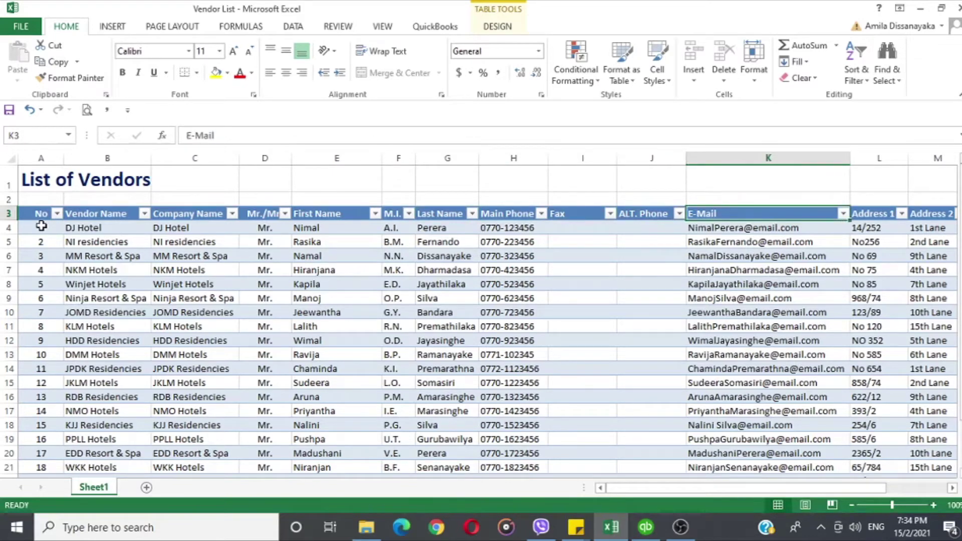
pyautogui.press('Right')
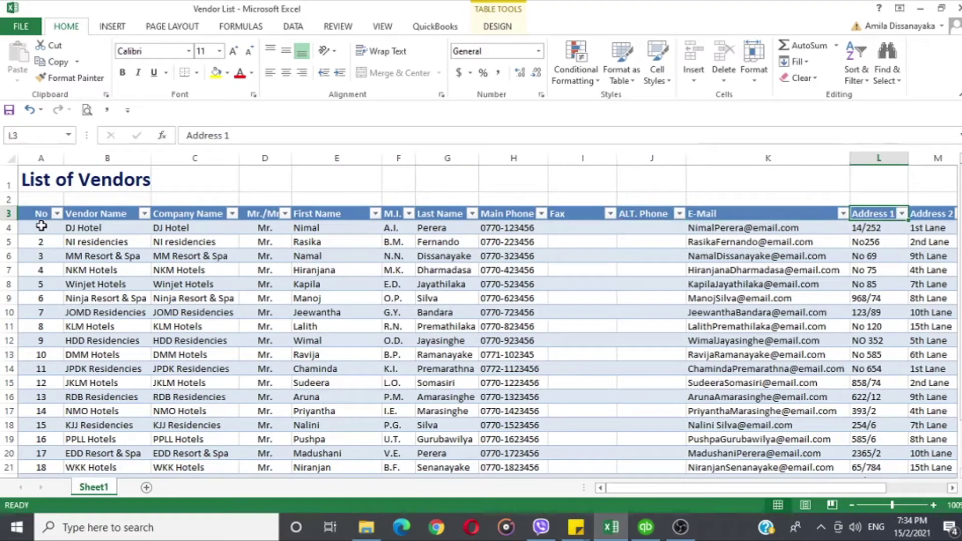
pyautogui.press('Right')
pyautogui.press('Right')
pyautogui.press('Right')
pyautogui.press('Right')
pyautogui.press('Left')
pyautogui.press('Left')
pyautogui.press('Left')
pyautogui.press('Left')
pyautogui.press('Left')
pyautogui.press('Left')
pyautogui.press('Left')
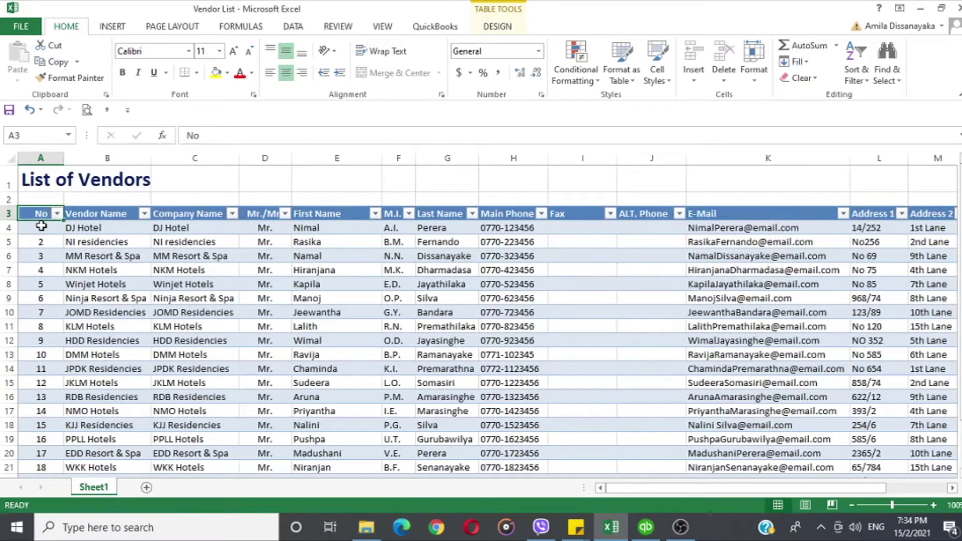
pyautogui.moveTo(645, 527)
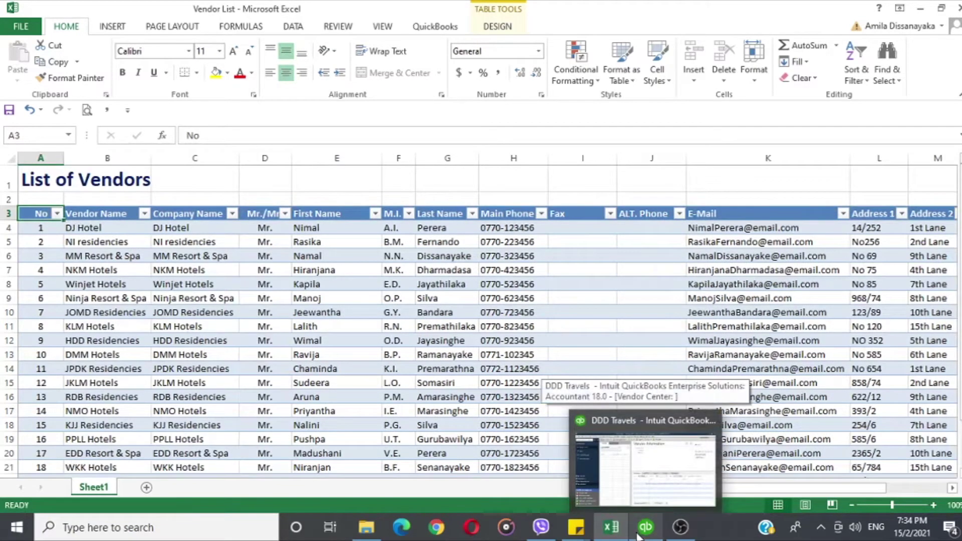
pyautogui.click(638, 536)
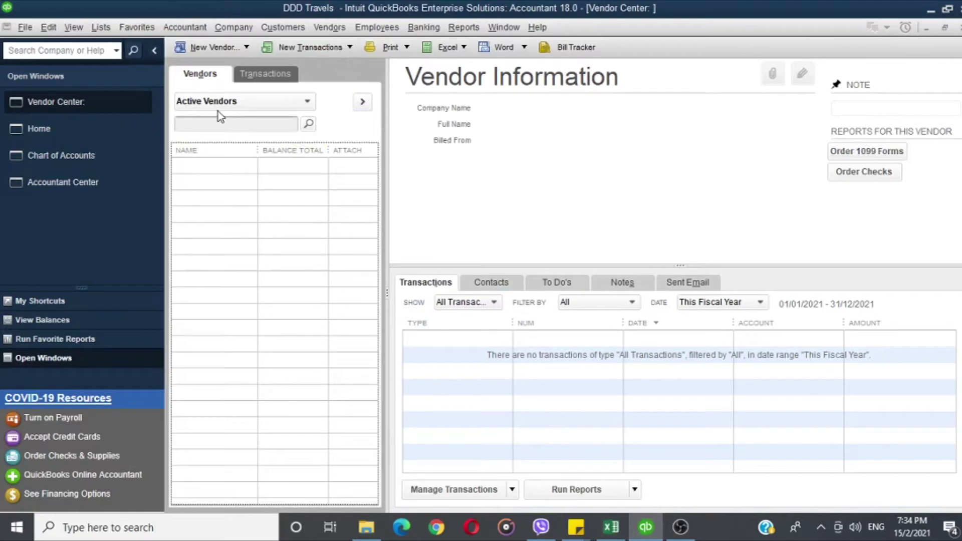
# - Choose Add Multiple Vendors from the Vendor Center's New Vendor menu
pyautogui.click(246, 48)
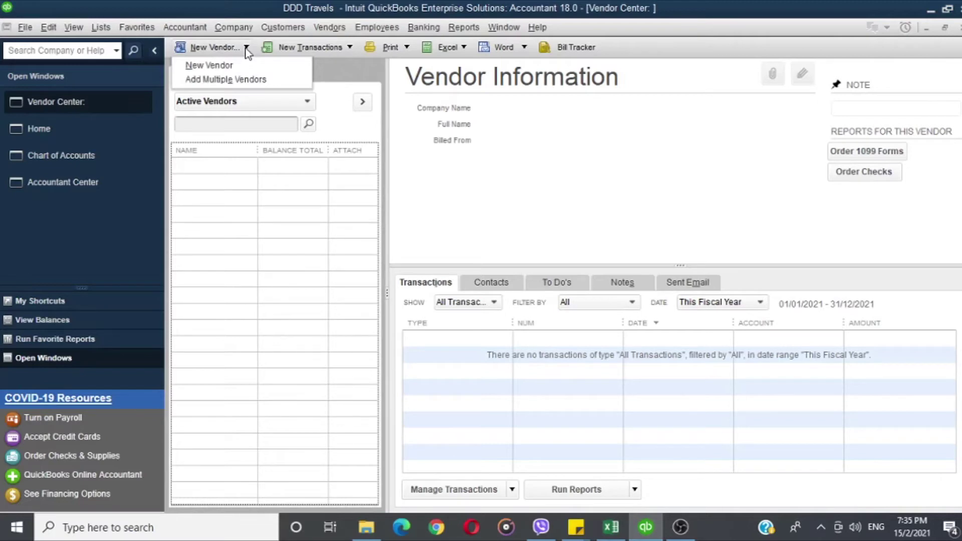
pyautogui.click(235, 80)
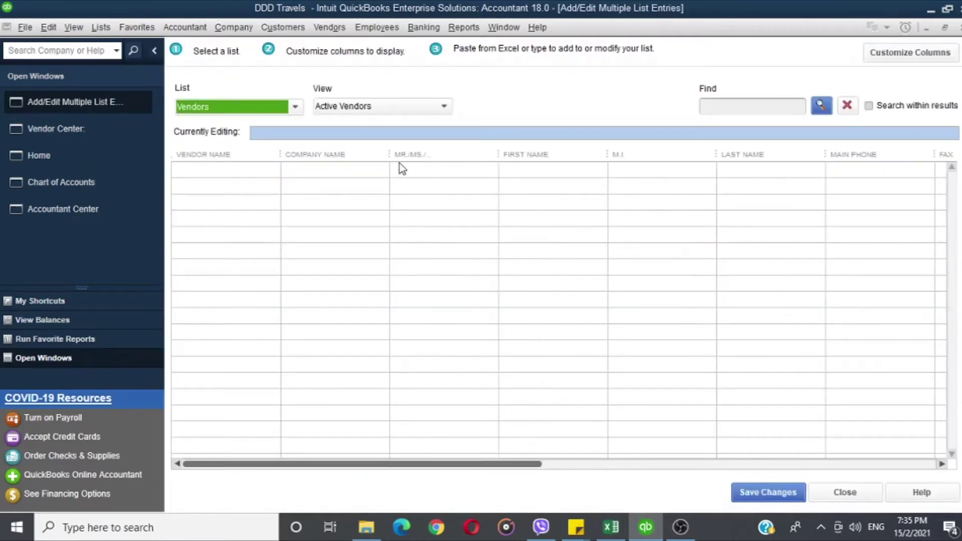
# - Select the first Vendor Name cell in the empty vendor grid, review its columns, and return to Excel
pyautogui.click(377, 158)
pyautogui.click(238, 173)
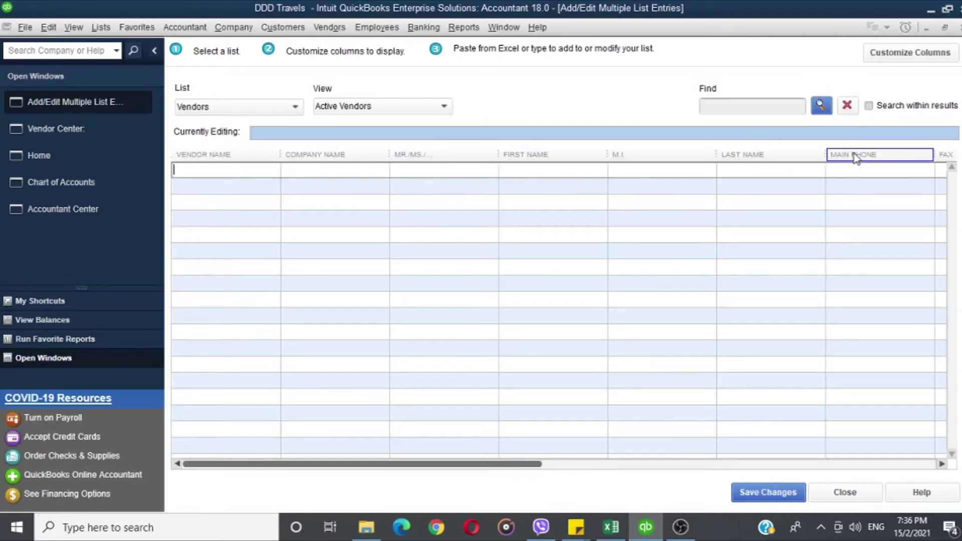
pyautogui.moveTo(512, 468)
pyautogui.mouseDown()
pyautogui.moveTo(716, 455)
pyautogui.moveTo(937, 409)
pyautogui.mouseUp()
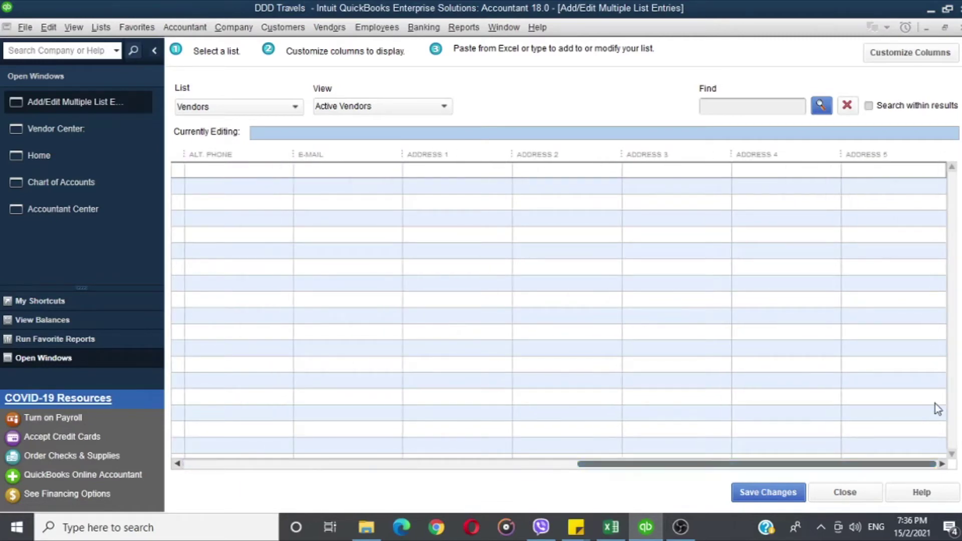
pyautogui.hotkey('alt', 'Tab')
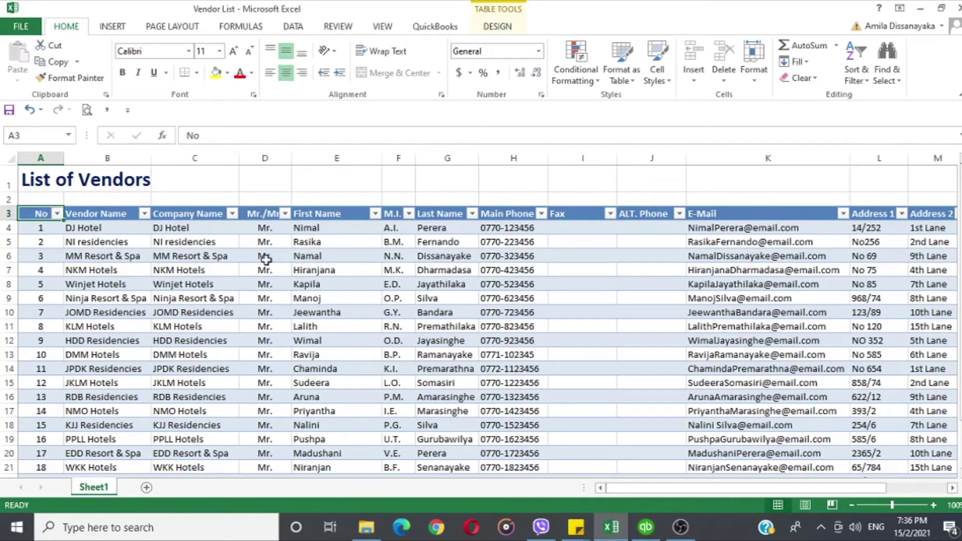
# - Copy the 20 vendor rows B4:P23, from Vendor Name to Address 5, into the first QuickBooks Vendor Name cell
pyautogui.hotkey('alt', 'Tab')
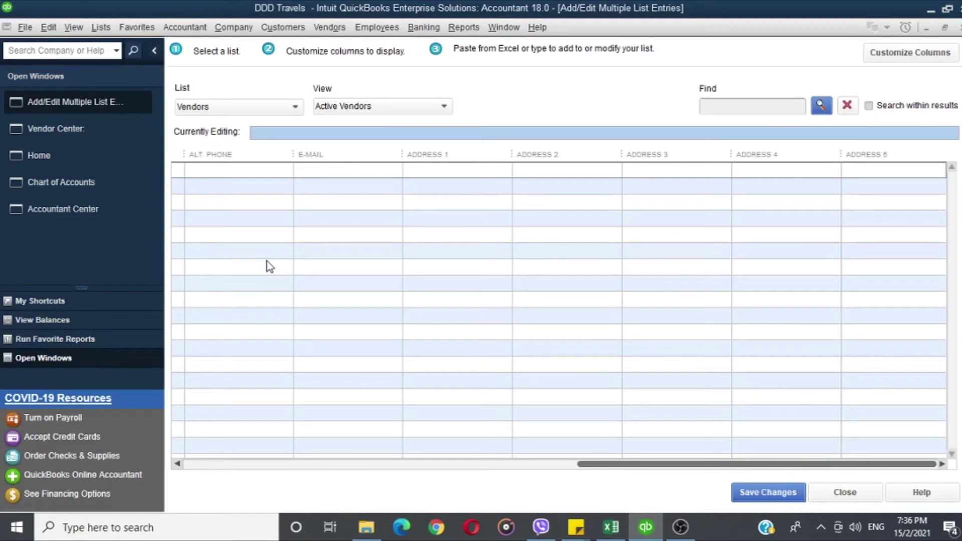
pyautogui.hotkey('alt', 'Tab')
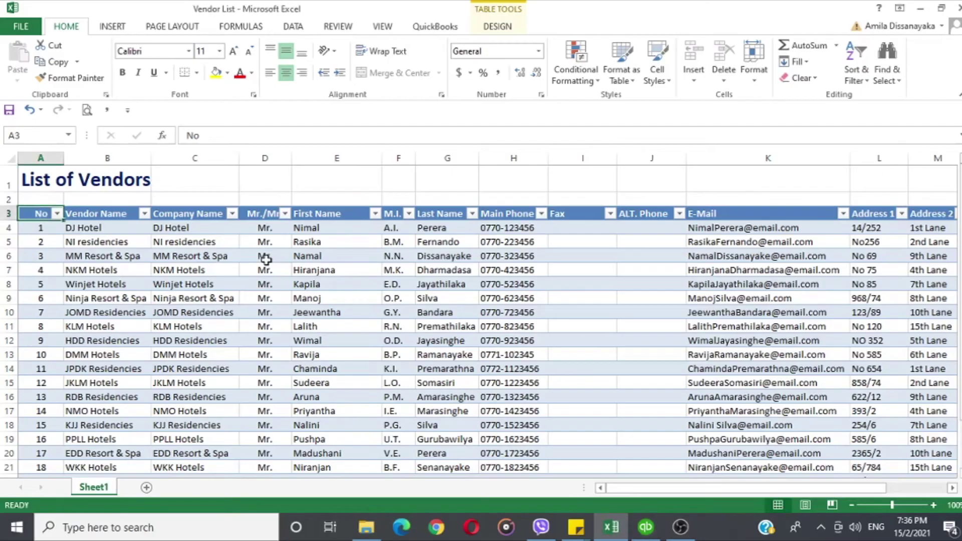
pyautogui.press('Down')
pyautogui.press('Right')
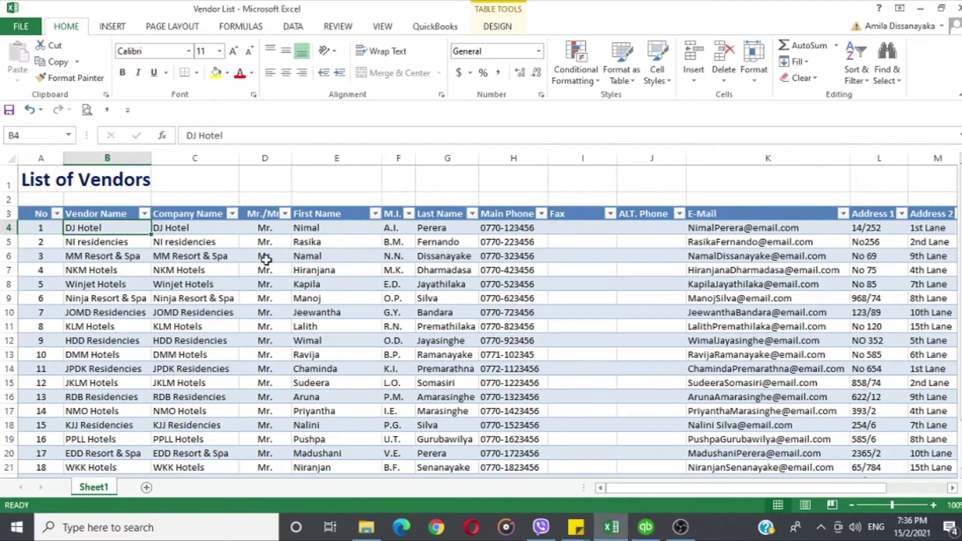
pyautogui.hotkey('shift', 'Right')
pyautogui.hotkey('shift', 'Right')
pyautogui.hotkey('shift', 'Right')
pyautogui.hotkey('shift', 'Right')
pyautogui.hotkey('shift', 'Right')
pyautogui.hotkey('shift', 'Right')
pyautogui.hotkey('shift', 'Right')
pyautogui.hotkey('shift', 'Right')
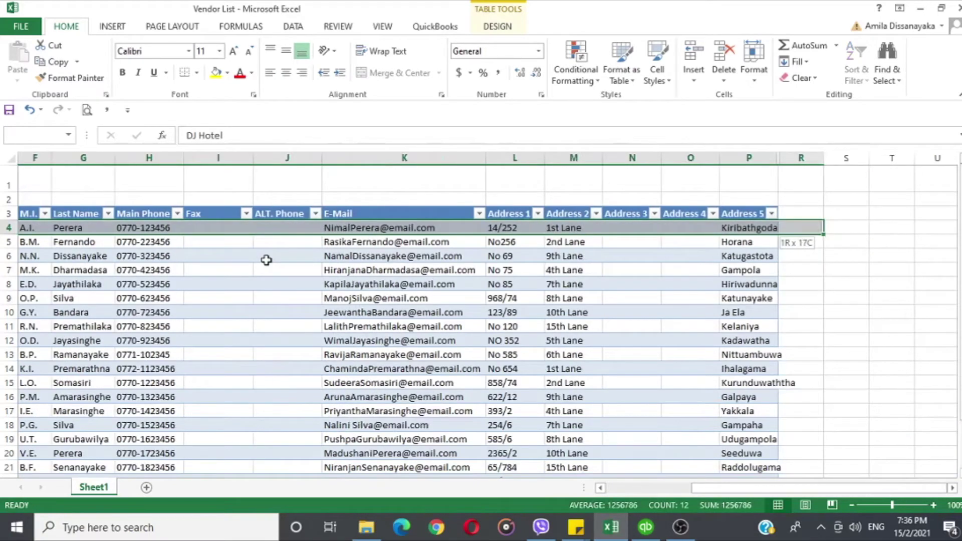
pyautogui.hotkey('shift', 'Right')
pyautogui.hotkey('shift', 'Right')
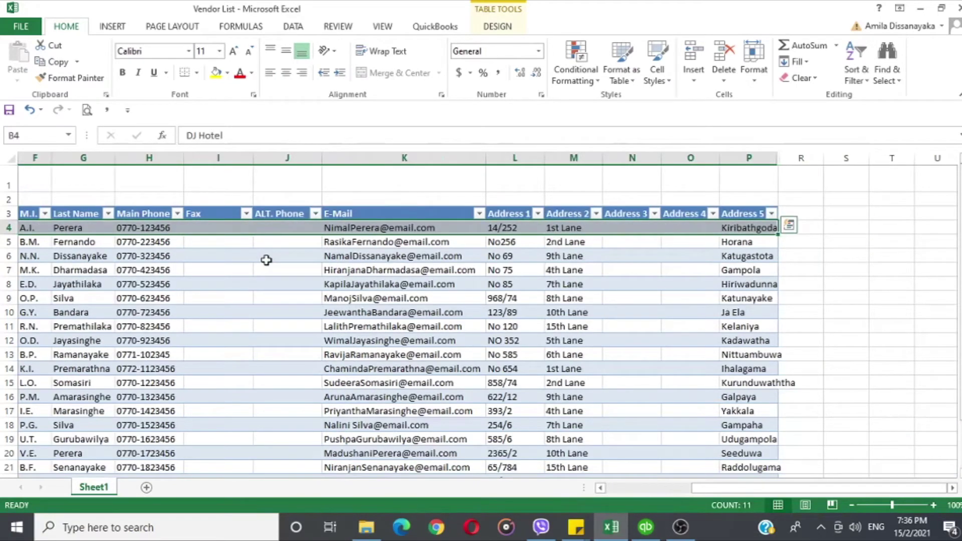
pyautogui.hotkey('shift', 'Down')
pyautogui.hotkey('shift', 'Down')
pyautogui.hotkey('shift', 'Down')
pyautogui.hotkey('shift', 'Down')
pyautogui.hotkey('shift', 'Down')
pyautogui.hotkey('ctrl', 'c')
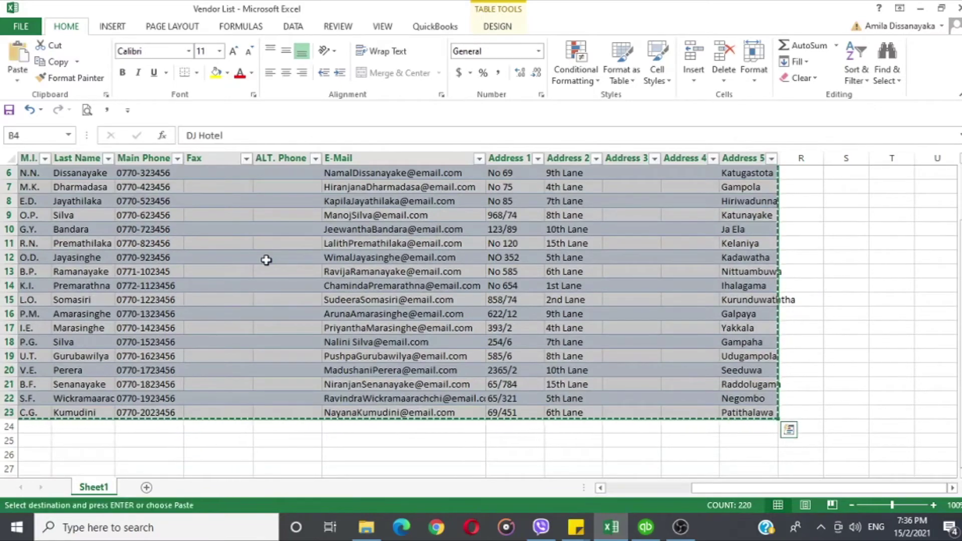
pyautogui.hotkey('alt', 'Tab')
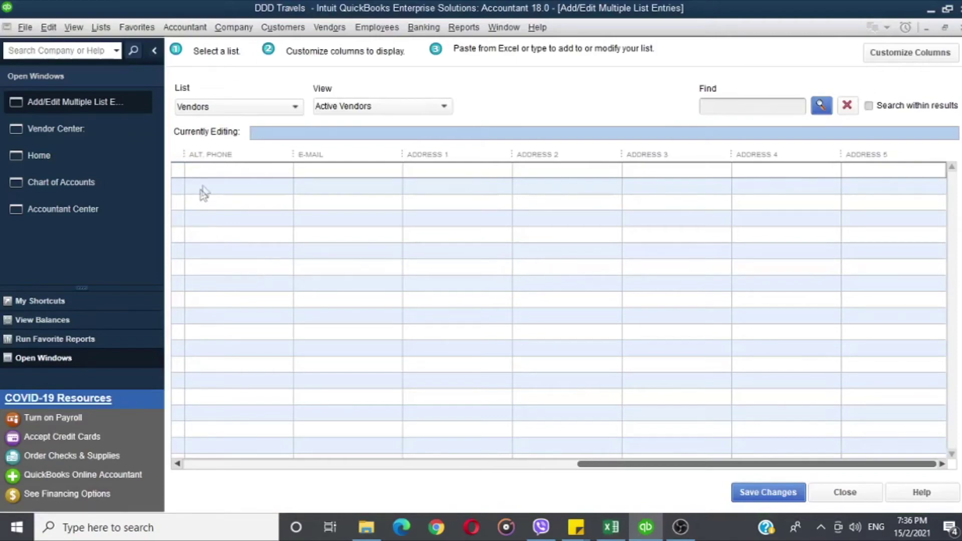
pyautogui.click(190, 173)
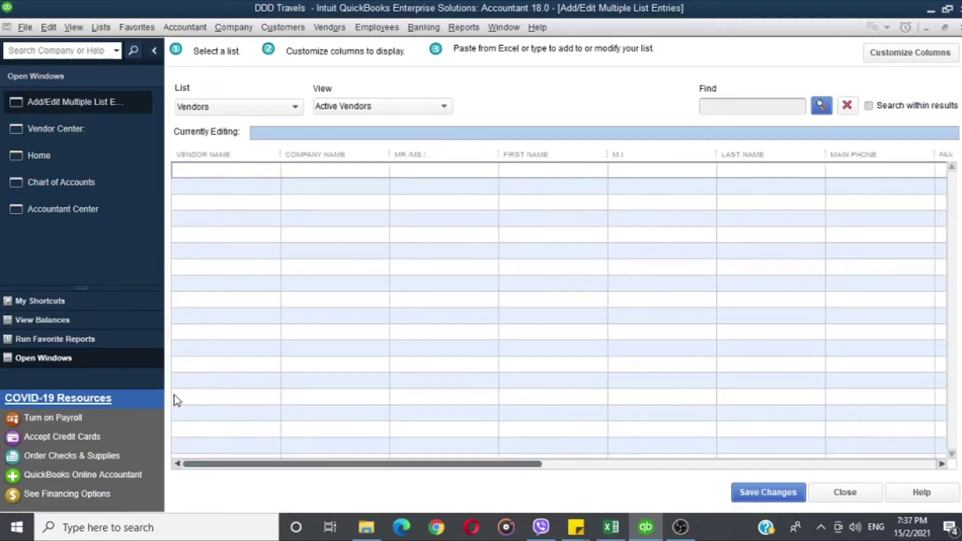
# - Paste the copied vendors, starting with DJ Hotel, and check the columns through Address 5
pyautogui.rightClick(185, 171)
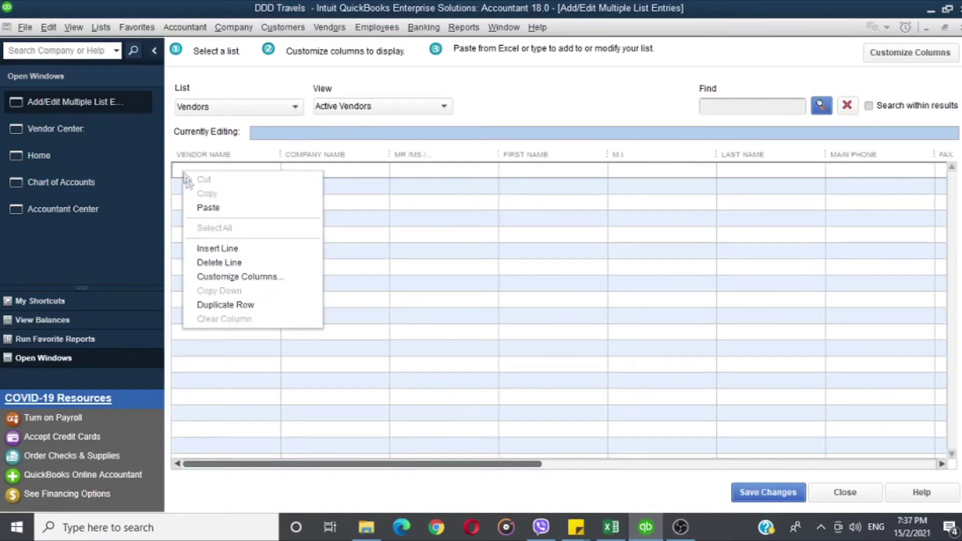
pyautogui.click(201, 206)
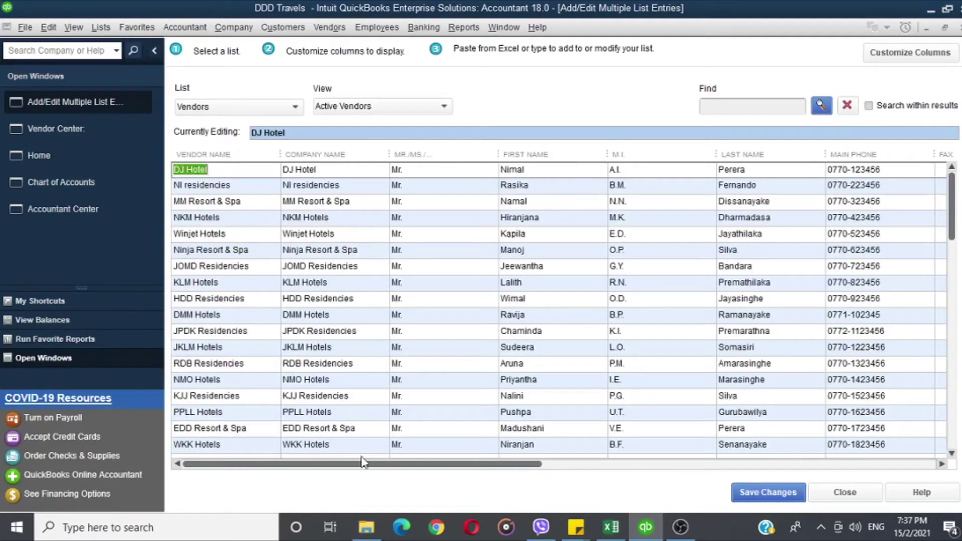
pyautogui.moveTo(455, 466); pyautogui.dragTo(577, 466)
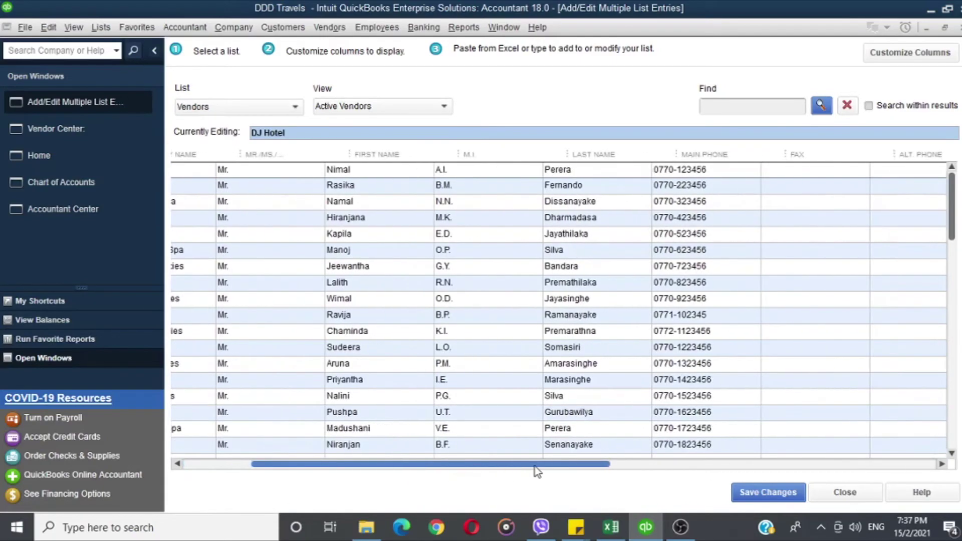
pyautogui.moveTo(577, 467); pyautogui.dragTo(902, 466)
pyautogui.hotkey('alt', 'Tab')
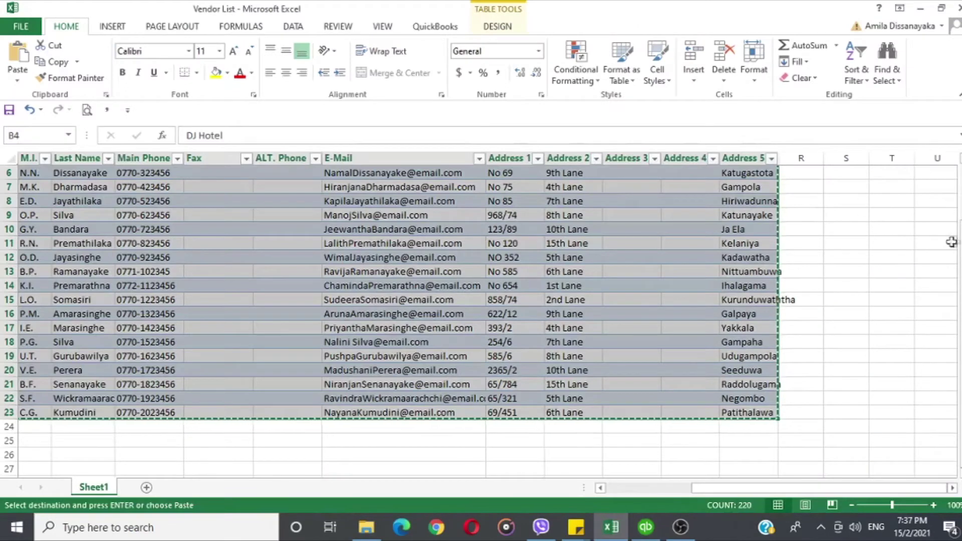
# - Check the Excel e-mail and address columns against the pasted QuickBooks vendor grid
pyautogui.click(614, 227)
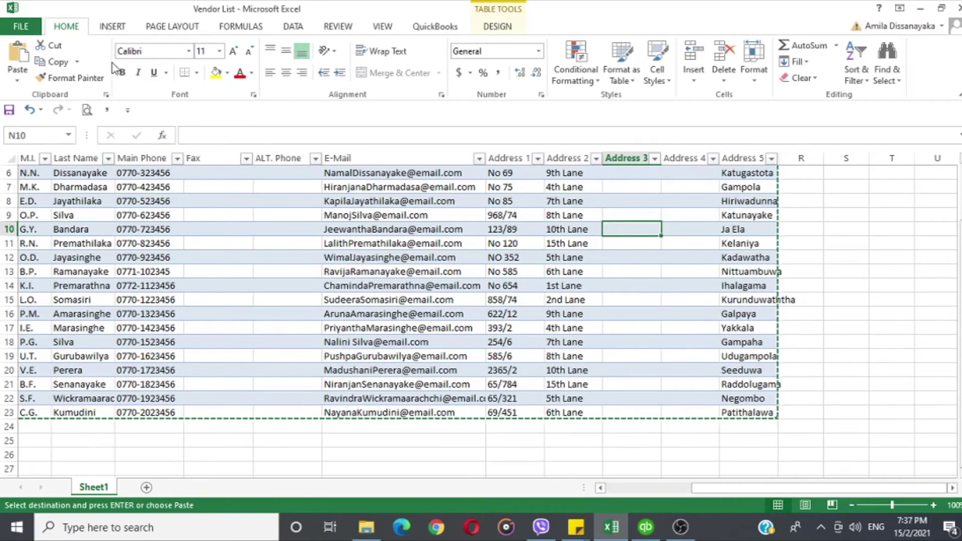
pyautogui.click(285, 233)
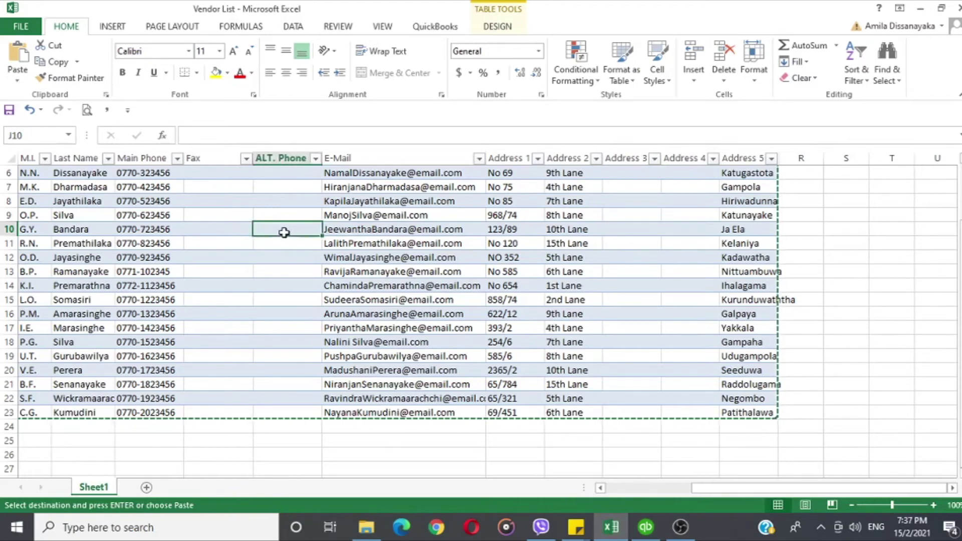
pyautogui.hotkey('alt', 'Tab')
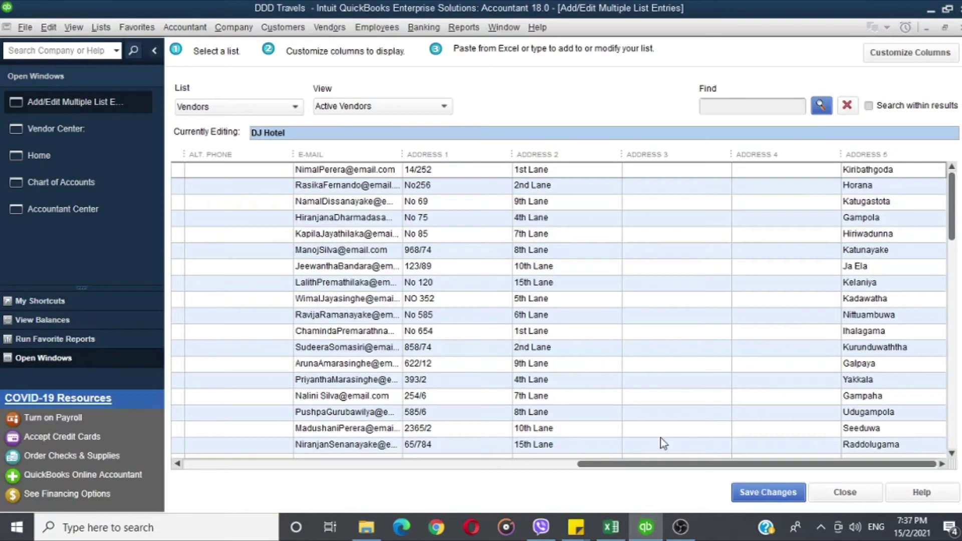
# - Save all 20 vendor records, acknowledge the Record(s) Saved message, and close the multiple-entry window
pyautogui.moveTo(662, 465)
pyautogui.mouseDown()
pyautogui.moveTo(480, 471)
pyautogui.moveTo(360, 455)
pyautogui.moveTo(671, 464)
pyautogui.mouseUp()
pyautogui.moveTo(951, 205); pyautogui.dragTo(957, 434)
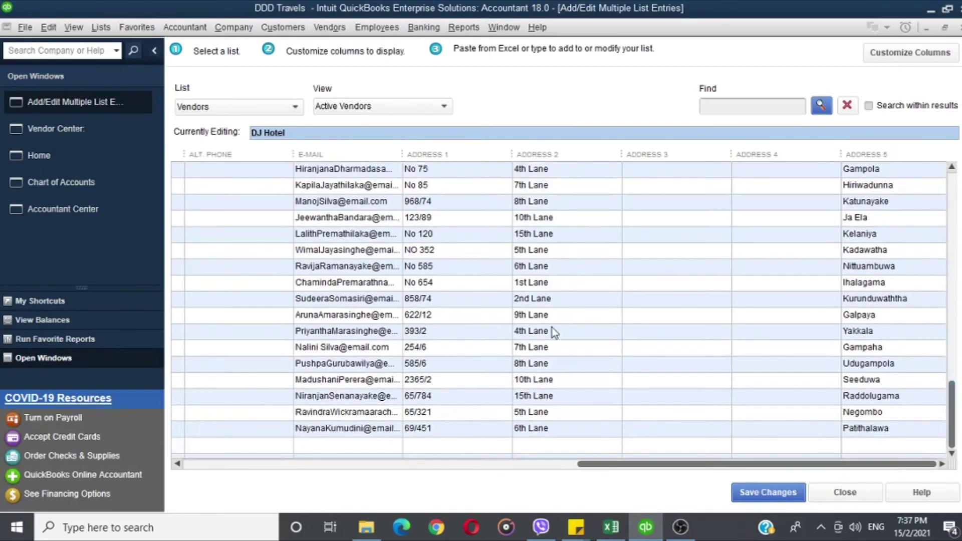
pyautogui.click(750, 500)
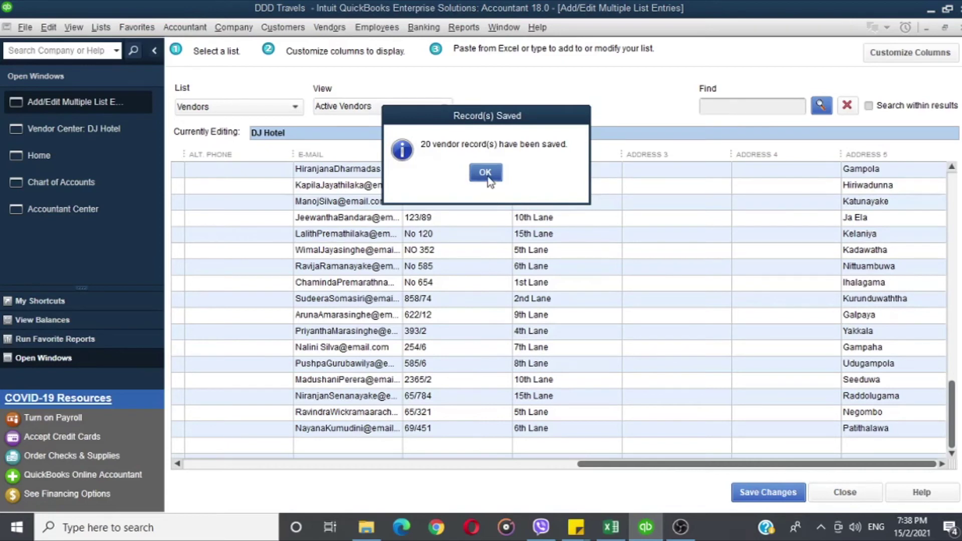
pyautogui.click(486, 176)
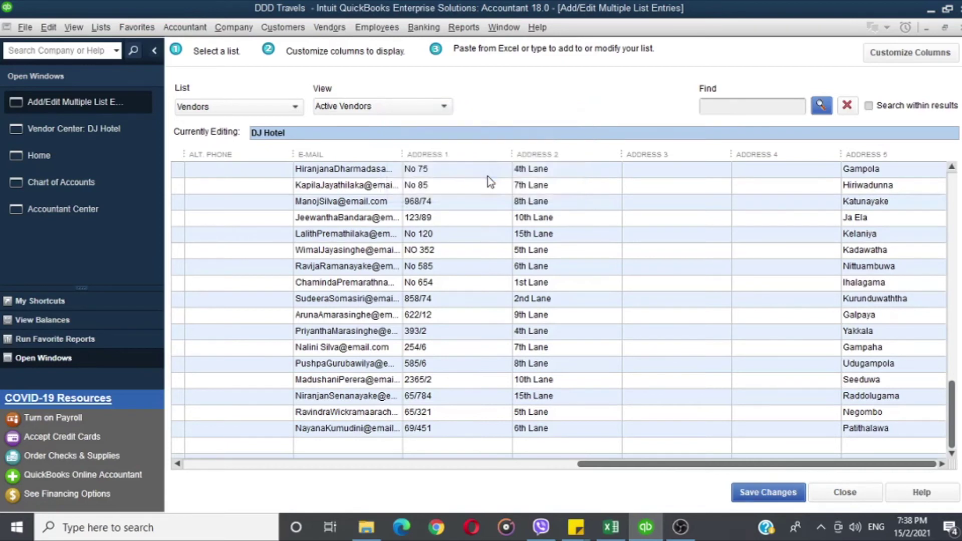
pyautogui.click(843, 497)
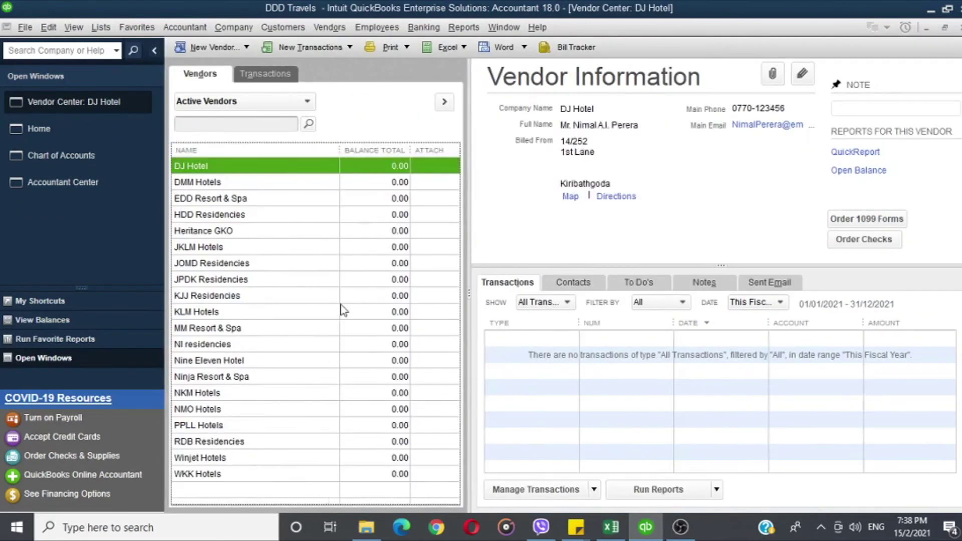
pyautogui.scroll(1, 432, 314)
pyautogui.scroll(2, 432, 313)
pyautogui.scroll(2, 437, 314)
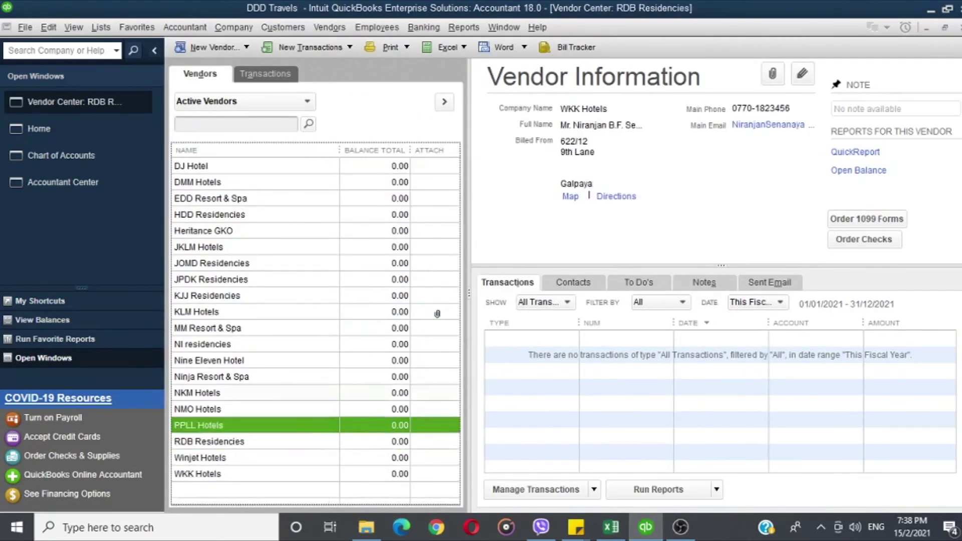
pyautogui.scroll(1, 437, 314)
pyautogui.scroll(-4, 437, 314)
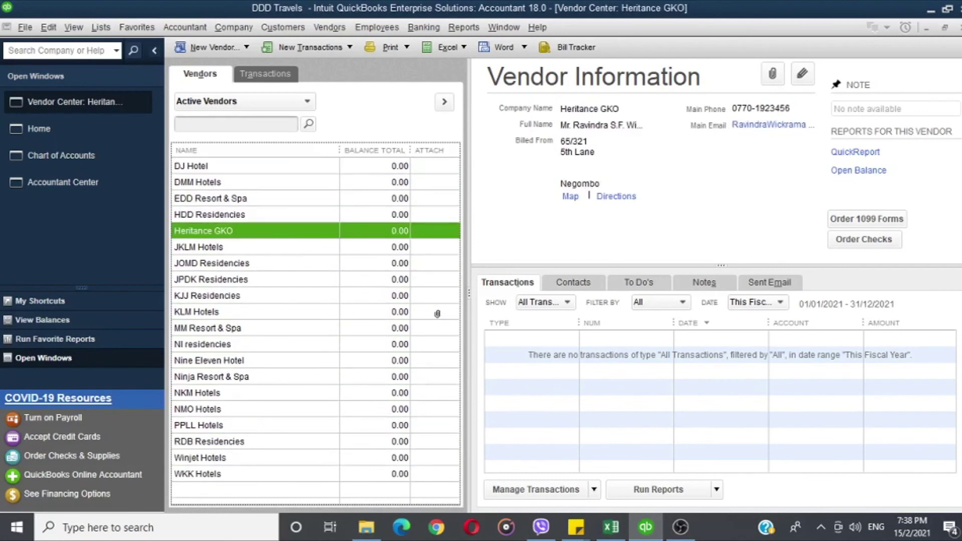